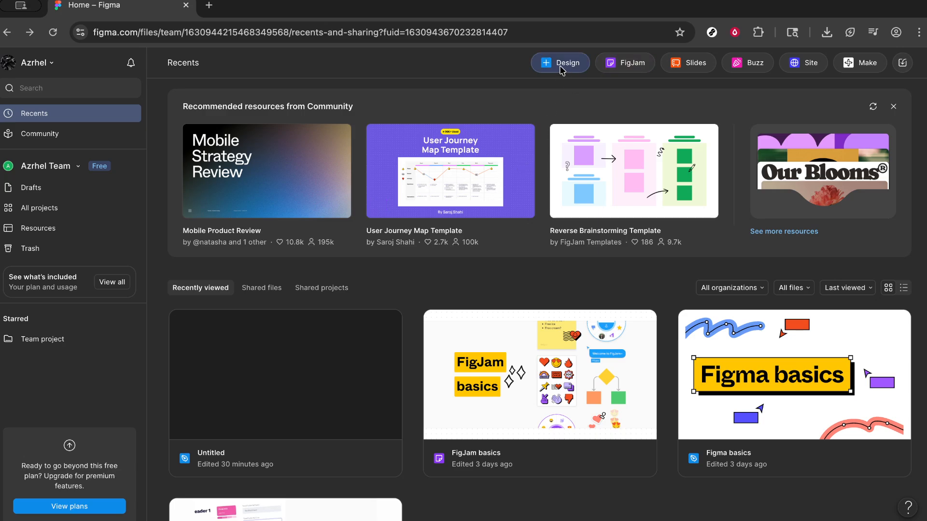
Create a new design file and draw a frame of about 882 × 564 on the canvas
{"action": "left_click", "coordinate": [562, 70]}
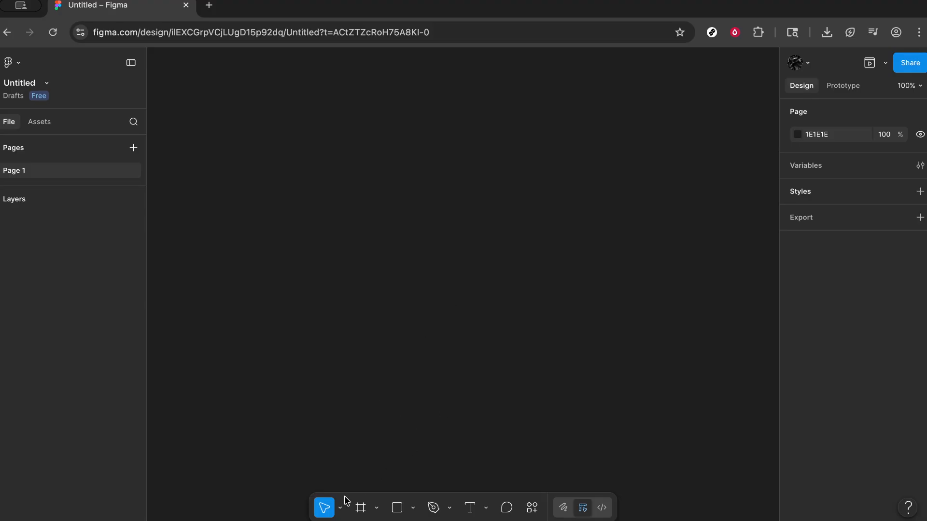
{"action": "left_click", "coordinate": [374, 511]}
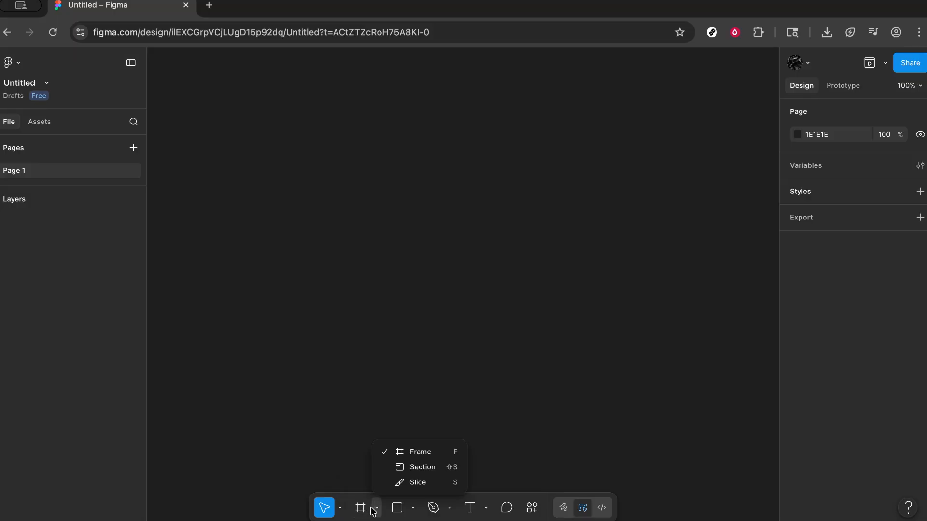
{"action": "left_click", "coordinate": [363, 508]}
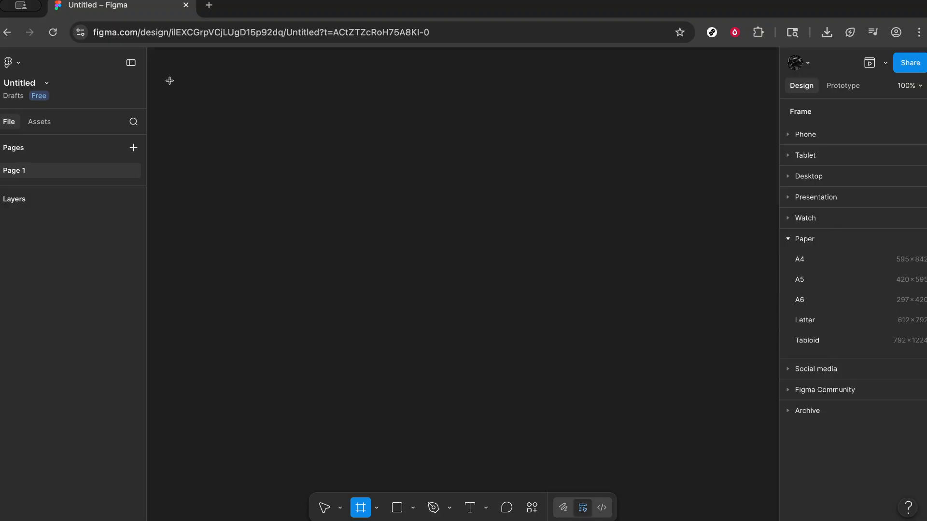
{"action": "left_click_drag", "start_coordinate": [177, 78], "coordinate": [741, 434]}
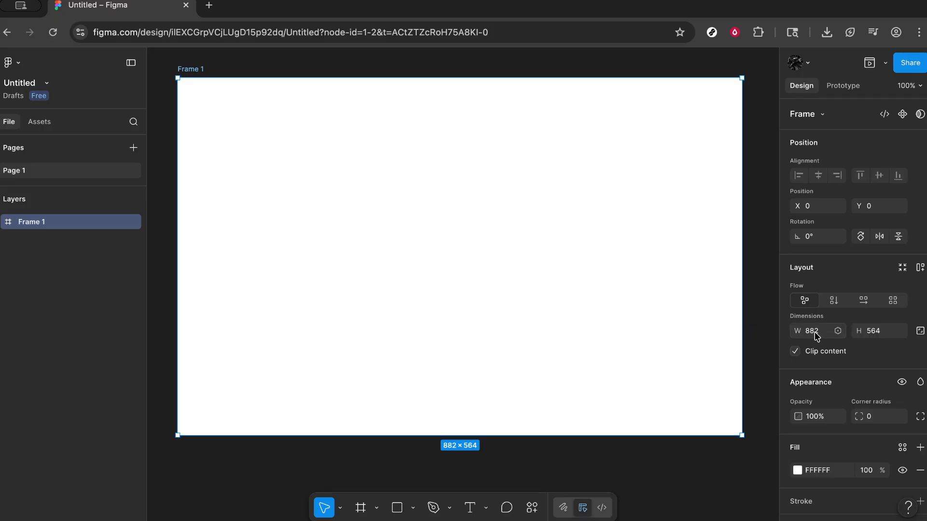
{"action": "left_click", "coordinate": [878, 331]}
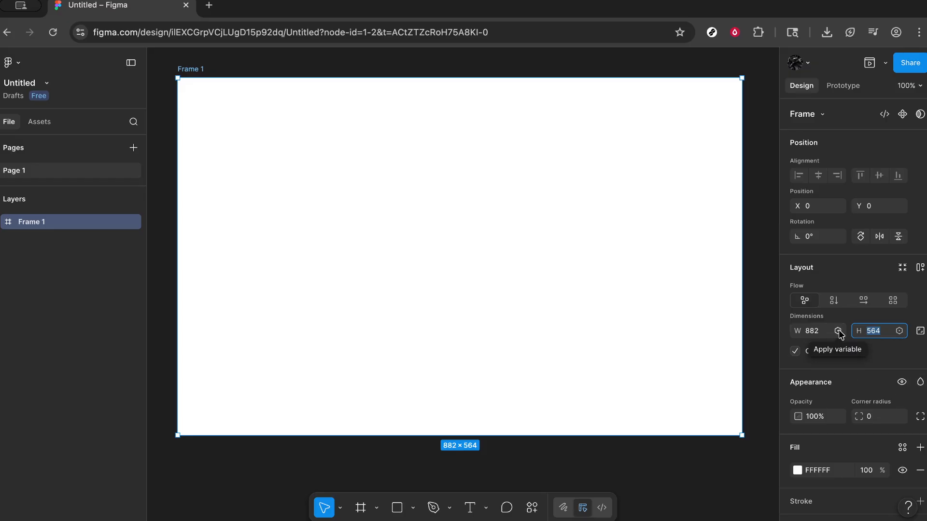
{"action": "left_click", "coordinate": [754, 321]}
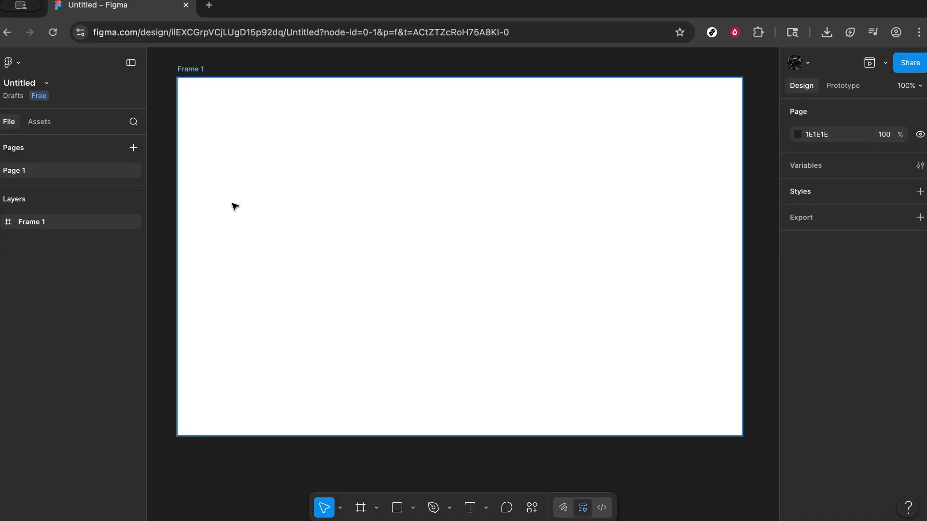
Rename the frame as Wireframe
{"action": "double_click", "coordinate": [36, 217]}
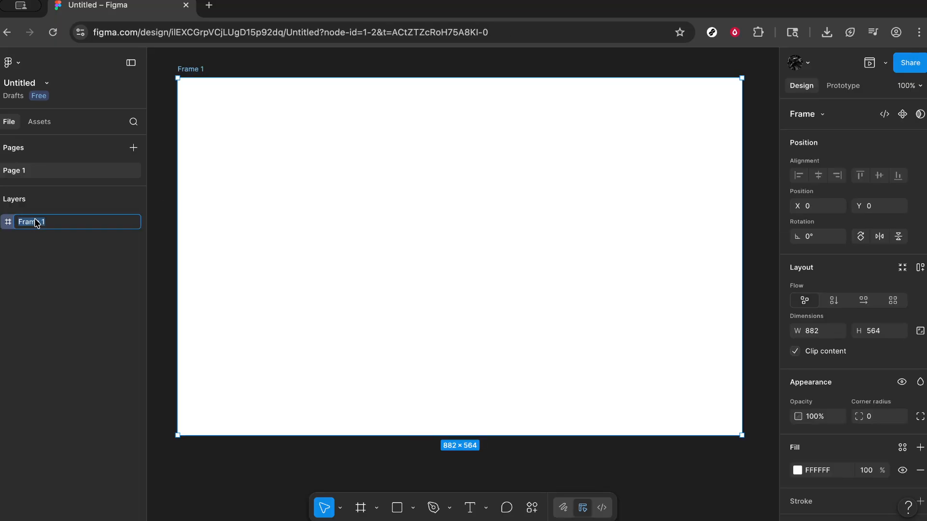
{"action": "type", "text": "Wiref"}
{"action": "left_click", "coordinate": [44, 255]}
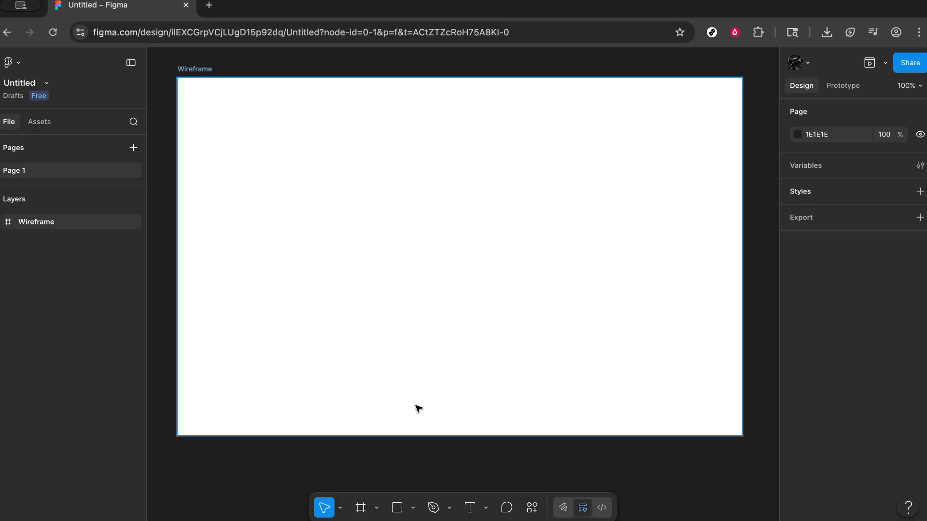
Draw a rectangle of about 274 × 116 near the upper-left corner of the Wireframe frame
{"action": "left_click", "coordinate": [403, 507]}
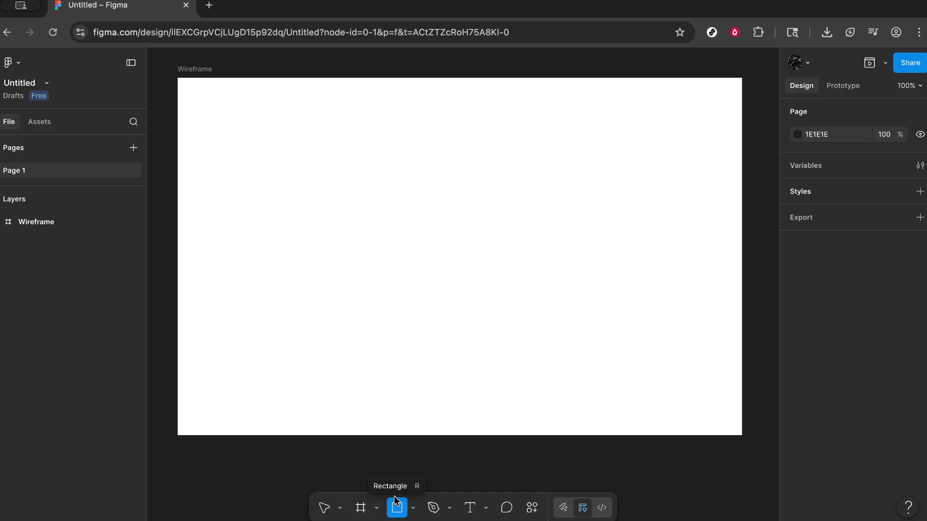
{"action": "left_click_drag", "start_coordinate": [207, 103], "coordinate": [383, 177]}
{"action": "left_click_drag", "start_coordinate": [263, 243], "coordinate": [448, 317]}
Draw a diagonal arrow rising from the frame's center toward its upper right
{"action": "left_click", "coordinate": [412, 506]}
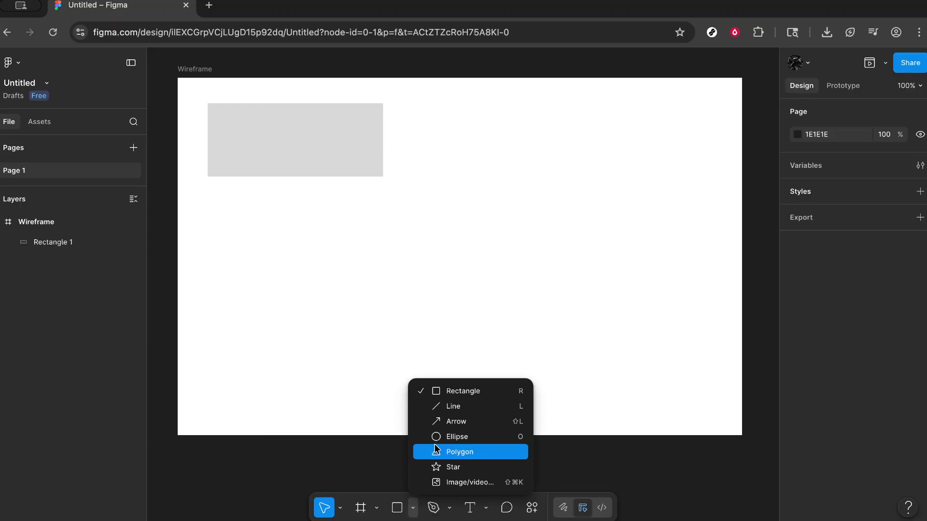
{"action": "left_click", "coordinate": [447, 425]}
{"action": "left_click_drag", "start_coordinate": [448, 316], "coordinate": [595, 166]}
{"action": "left_click", "coordinate": [503, 238]}
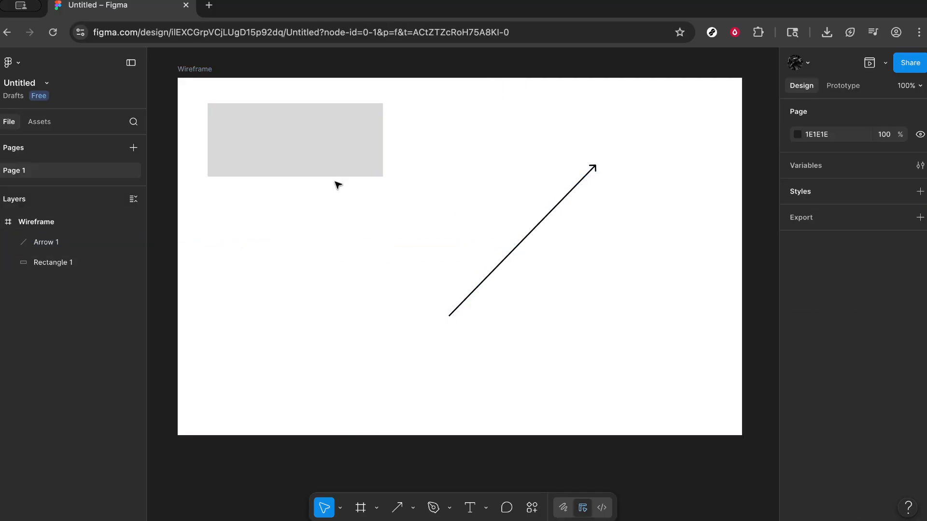
Apply the Icon/Neutral/Default color style to the rectangle's fill
{"action": "left_click", "coordinate": [325, 160]}
{"action": "left_click", "coordinate": [811, 420]}
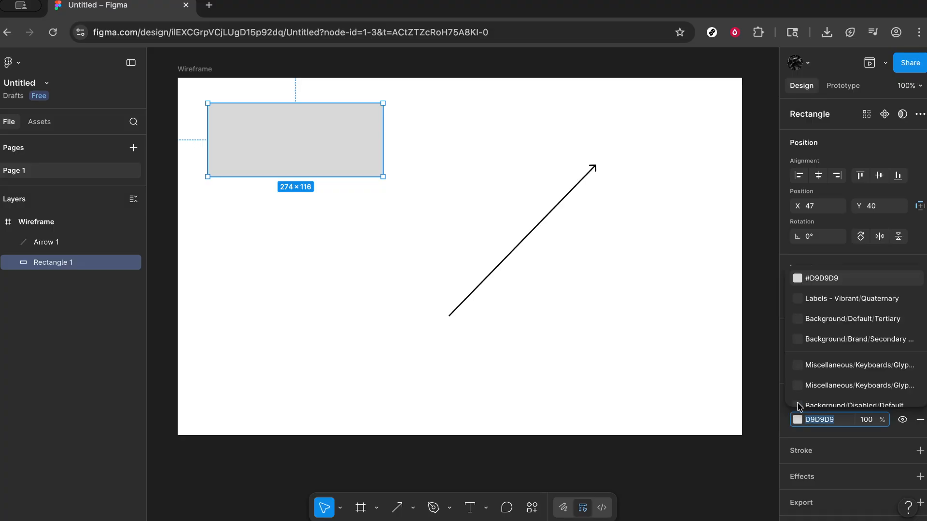
{"action": "scroll", "coordinate": [816, 405], "scroll_direction": "down", "scroll_amount": 1}
{"action": "scroll", "coordinate": [815, 404], "scroll_direction": "down", "scroll_amount": 3}
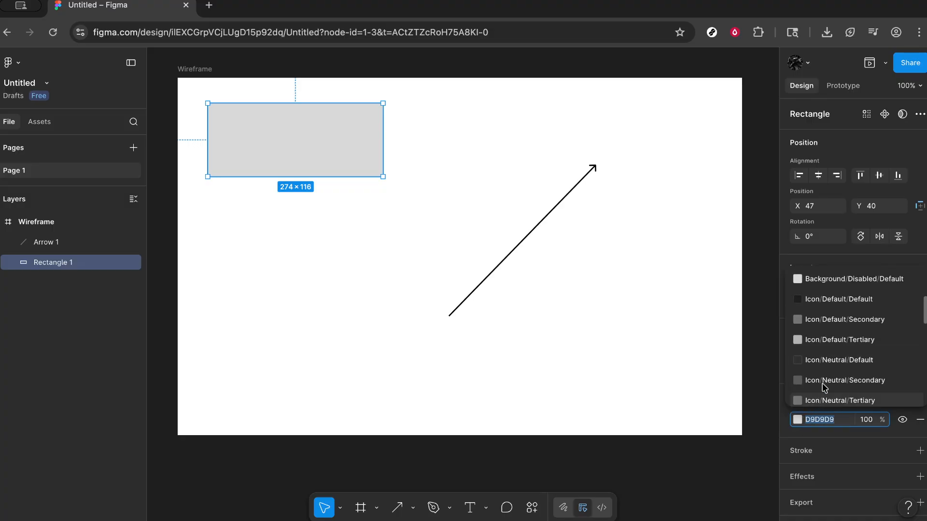
{"action": "left_click", "coordinate": [839, 356]}
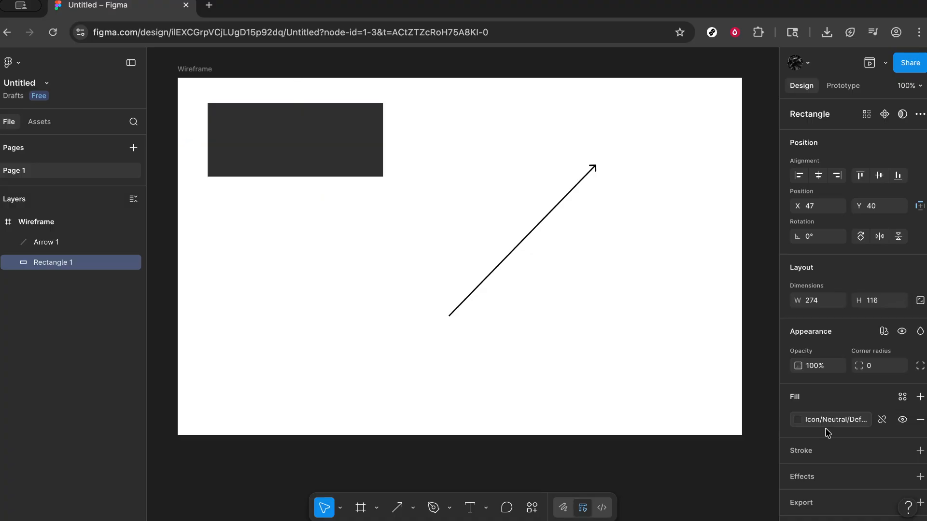
{"action": "left_click", "coordinate": [599, 350]}
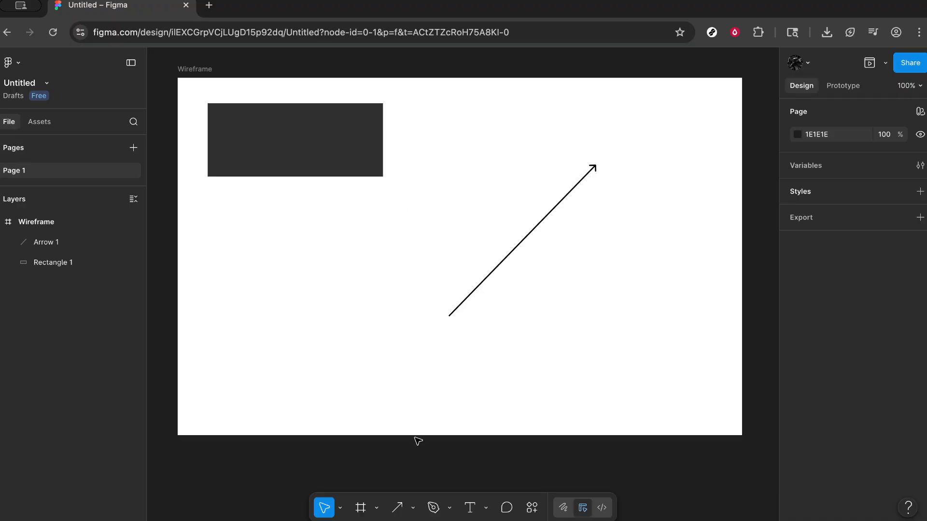
Add a text box of about 337 × 121 below the rectangle, reading WIREFRAME
{"action": "left_click", "coordinate": [469, 508]}
{"action": "left_click_drag", "start_coordinate": [211, 218], "coordinate": [426, 295]}
{"action": "type", "text": "WIREFRAME"}
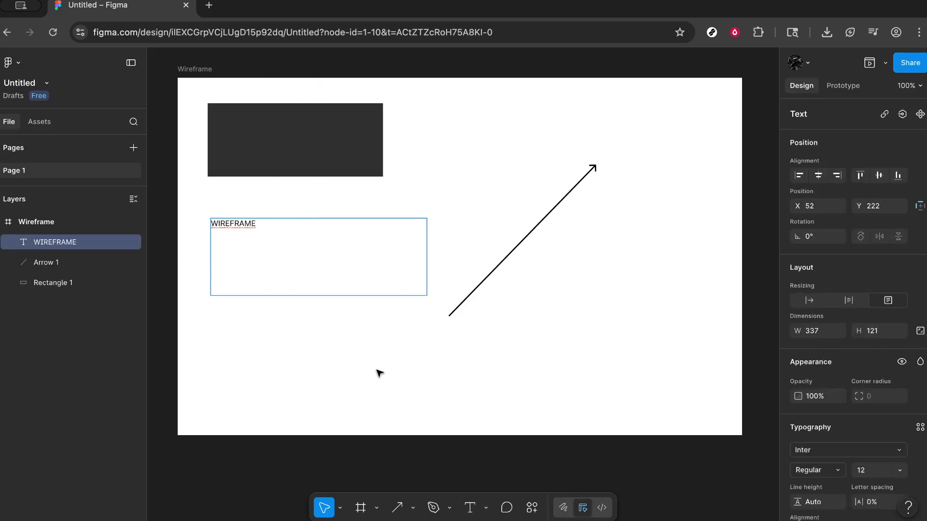
{"action": "key", "text": "Escape"}
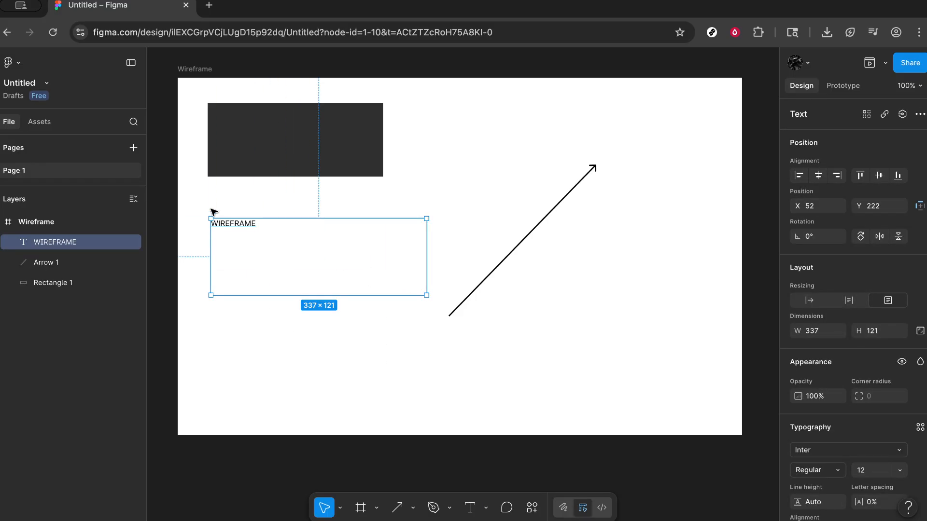
{"action": "left_click", "coordinate": [270, 373]}
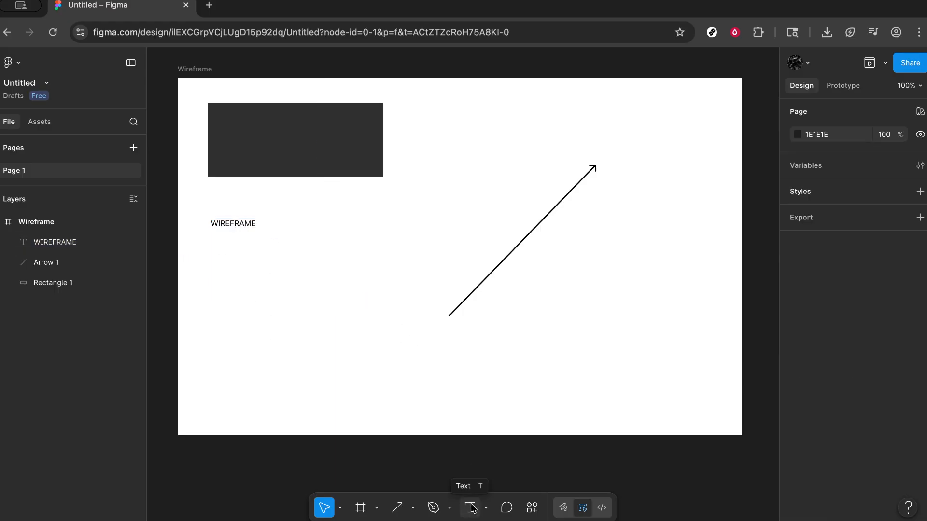
{"action": "left_click", "coordinate": [485, 508]}
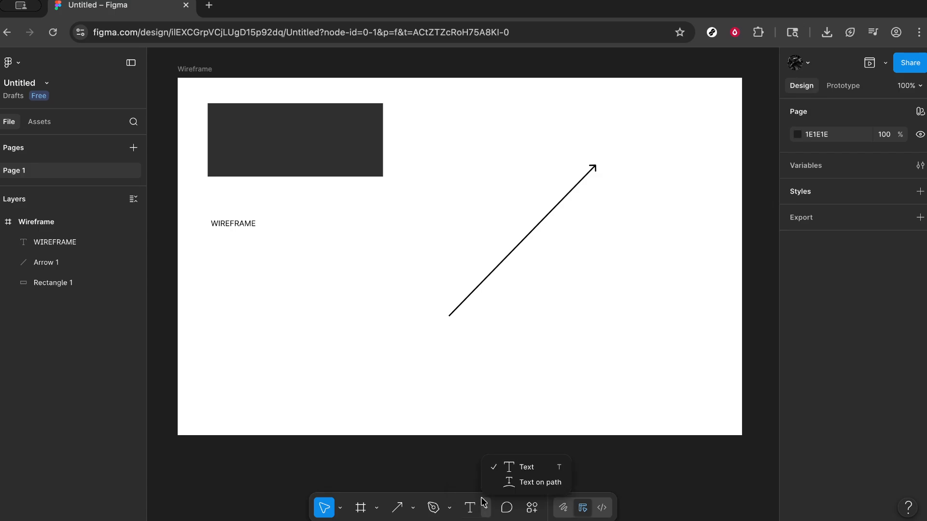
{"action": "left_click", "coordinate": [437, 447]}
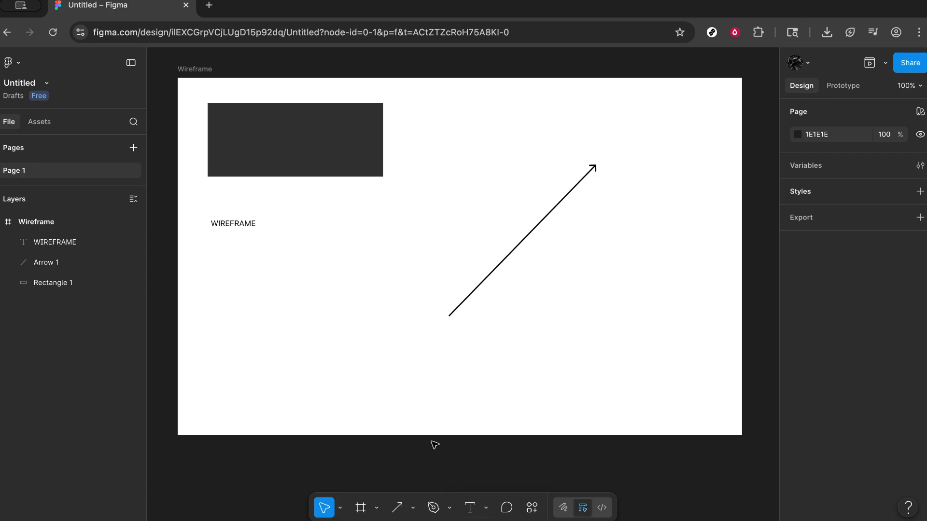
Set the font size of the WIREFRAME text to 50
{"action": "left_click", "coordinate": [224, 227]}
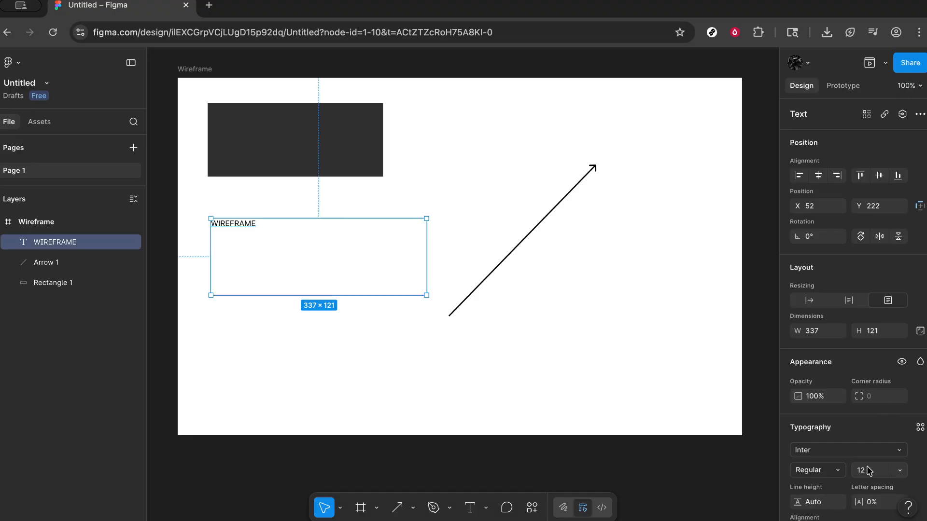
{"action": "type", "text": "50"}
{"action": "key", "text": "Return"}
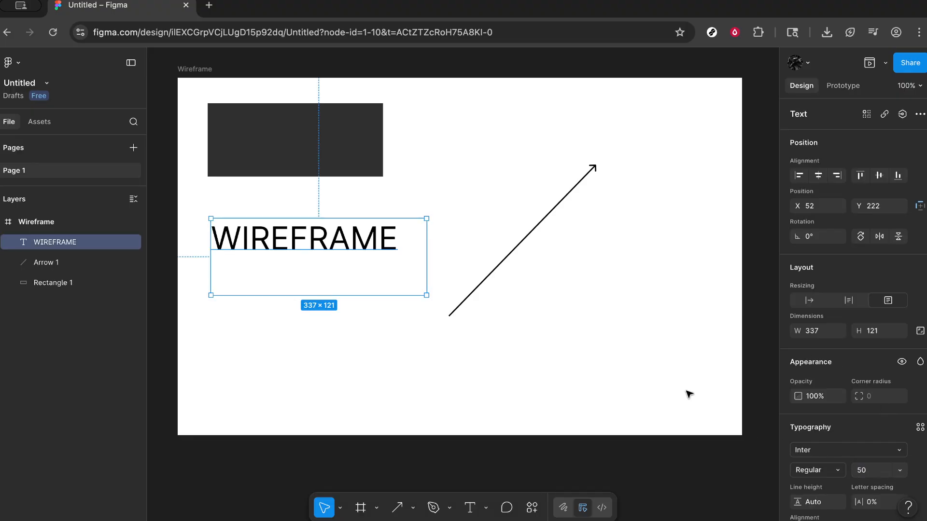
{"action": "left_click", "coordinate": [690, 394]}
{"action": "left_click", "coordinate": [363, 232]}
{"action": "left_click", "coordinate": [450, 163]}
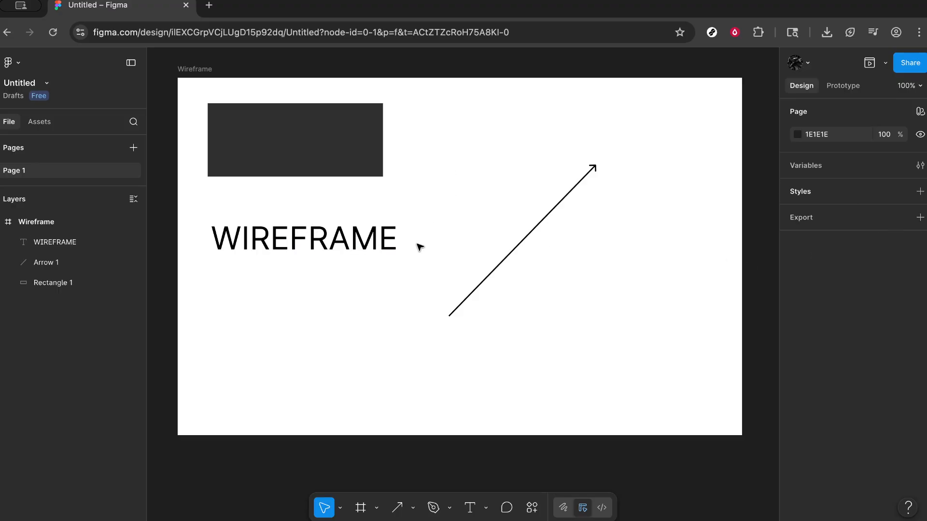
{"action": "left_click", "coordinate": [338, 175]}
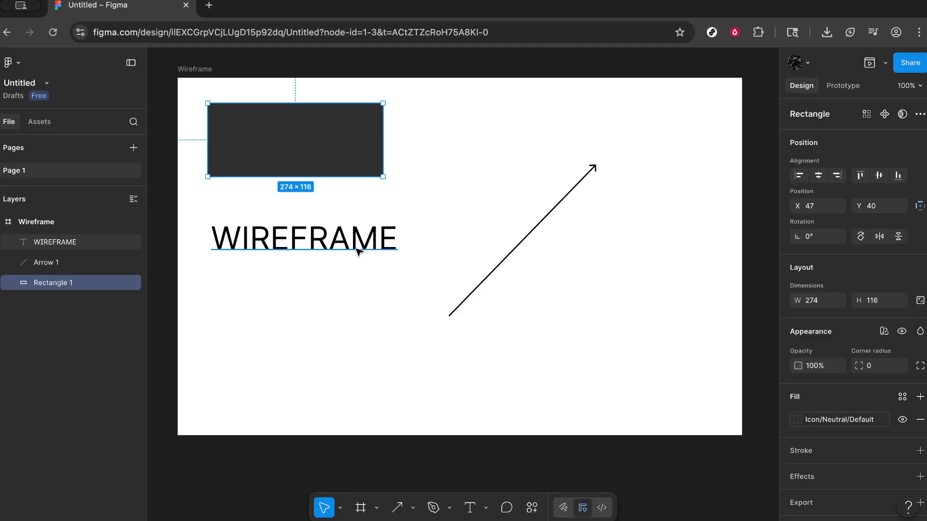
{"action": "left_click", "coordinate": [380, 314]}
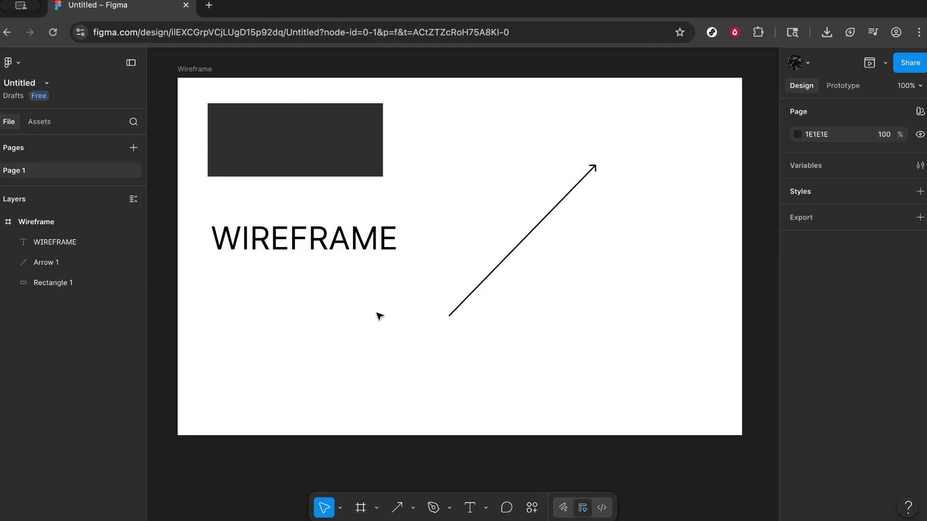
Look over the available file commands and the component libraries offered as assets
{"action": "left_click", "coordinate": [18, 66]}
{"action": "mouse_move", "coordinate": [34, 140]}
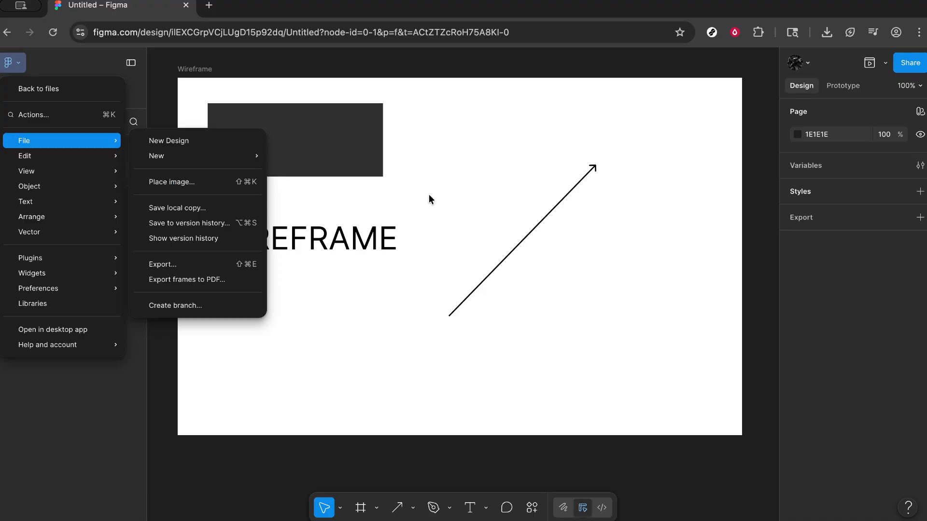
{"action": "left_click", "coordinate": [473, 199]}
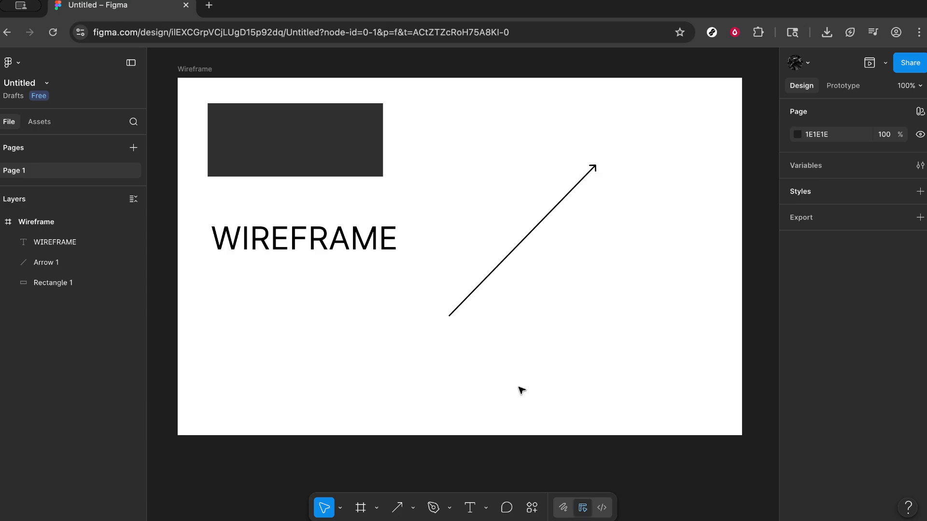
{"action": "left_click", "coordinate": [39, 122]}
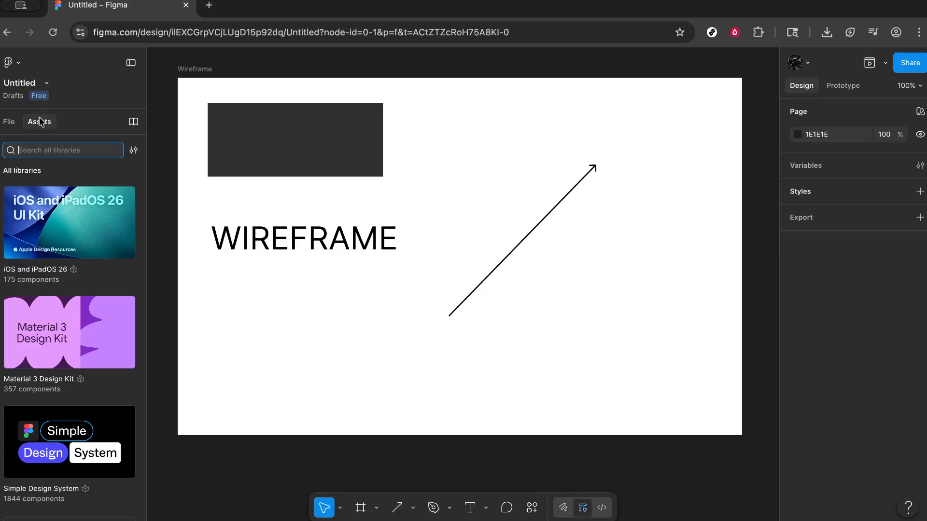
{"action": "left_click", "coordinate": [11, 123]}
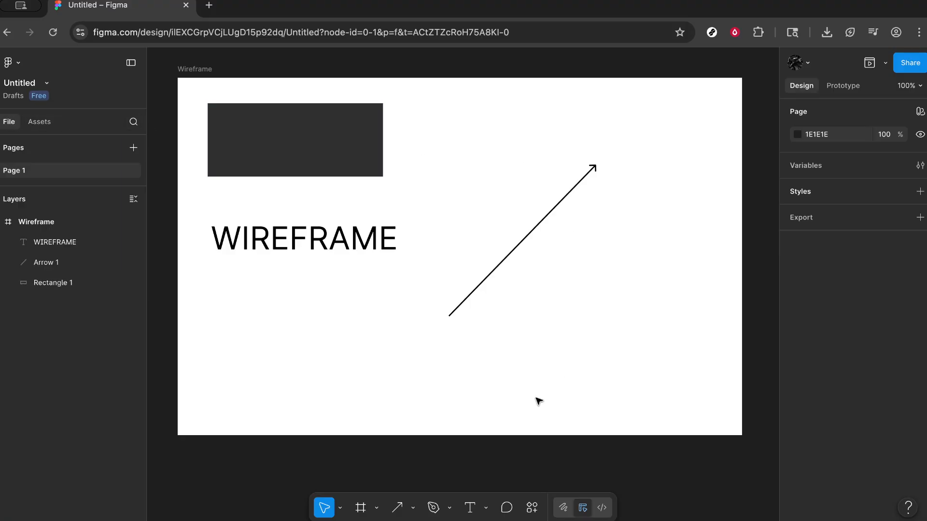
Place an empty comment draft on the upper part of the arrow and return to the Move tool
{"action": "left_click", "coordinate": [506, 506]}
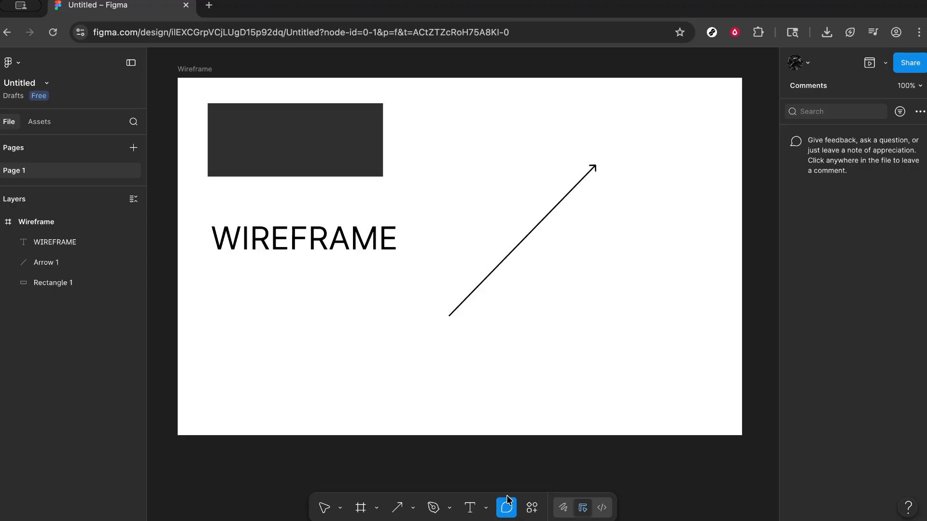
{"action": "left_click", "coordinate": [500, 118]}
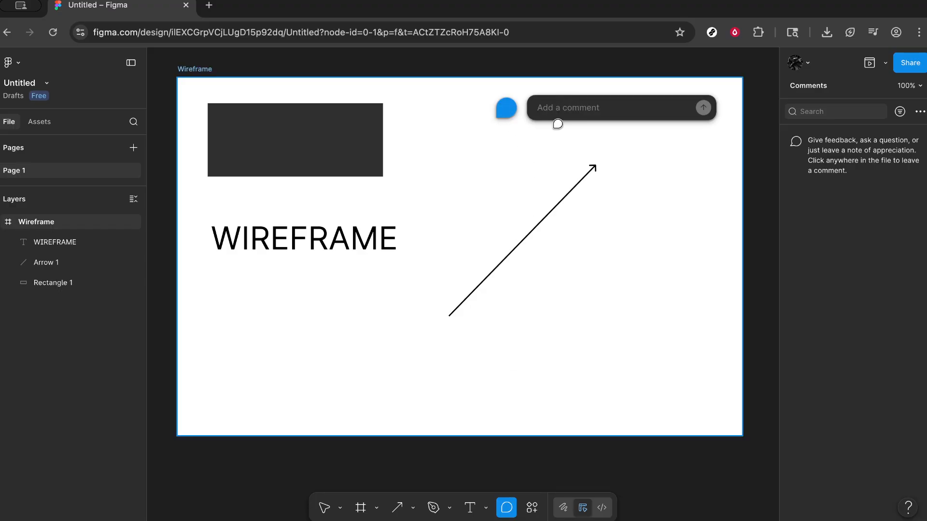
{"action": "left_click", "coordinate": [630, 304]}
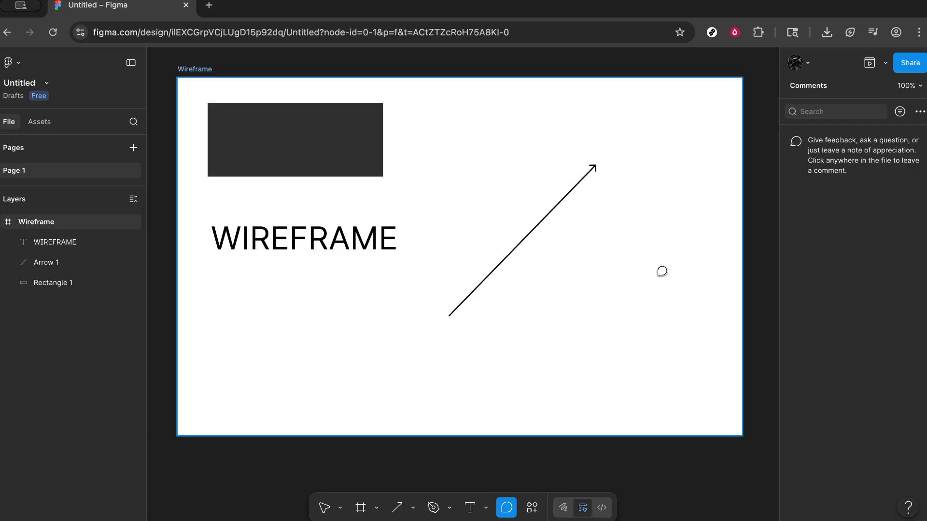
{"action": "left_click", "coordinate": [552, 208]}
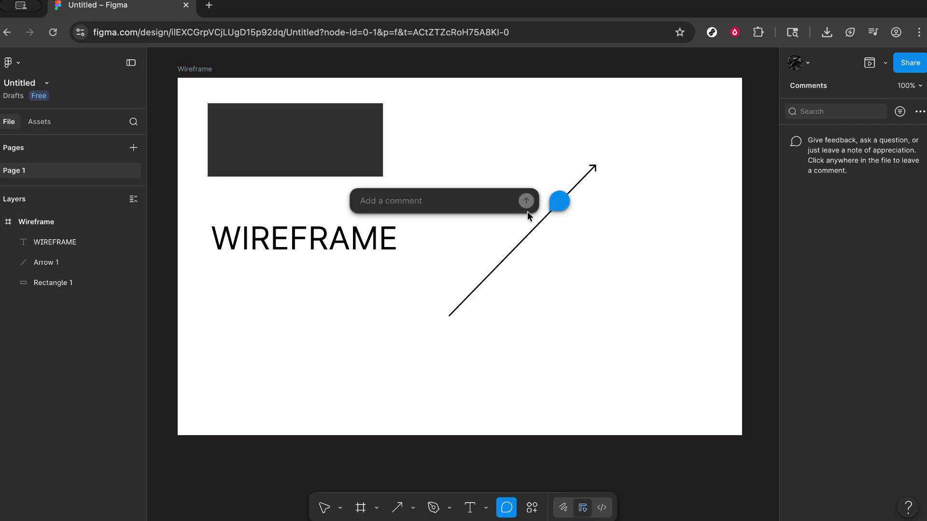
{"action": "left_click", "coordinate": [325, 508]}
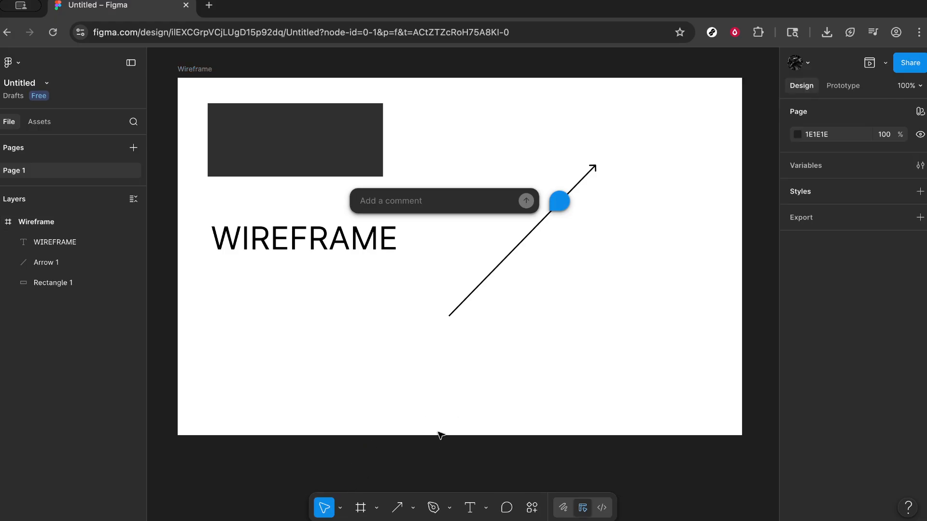
Open a preview of the Wireframe frame inside the editor and close it again
{"action": "left_click", "coordinate": [885, 63]}
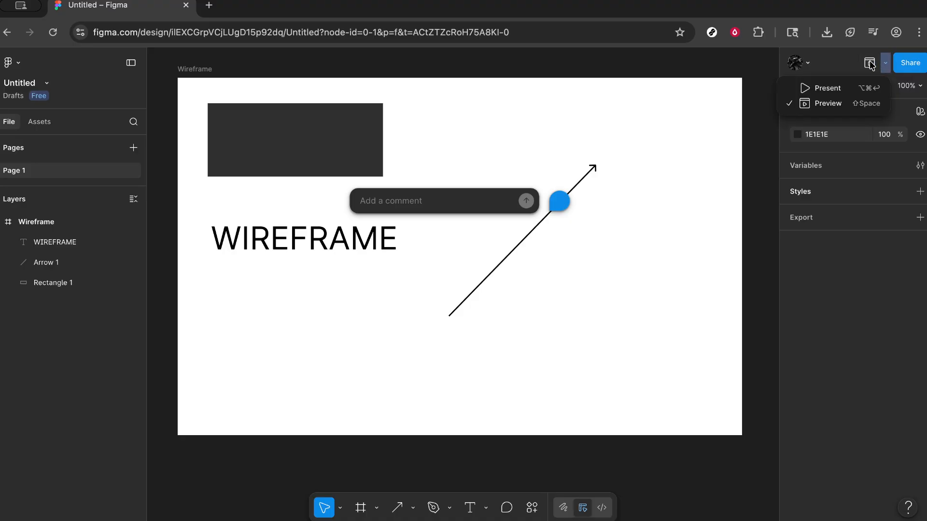
{"action": "left_click", "coordinate": [841, 105]}
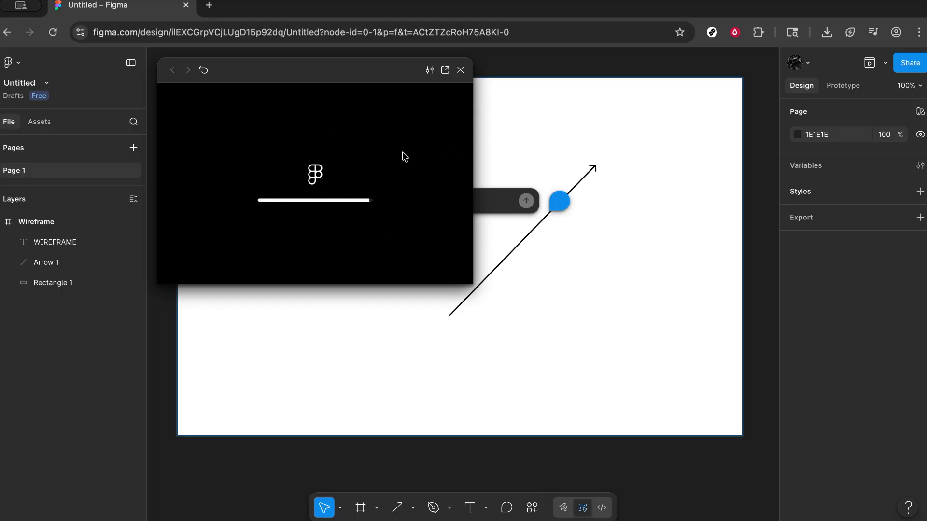
{"action": "left_click", "coordinate": [461, 71]}
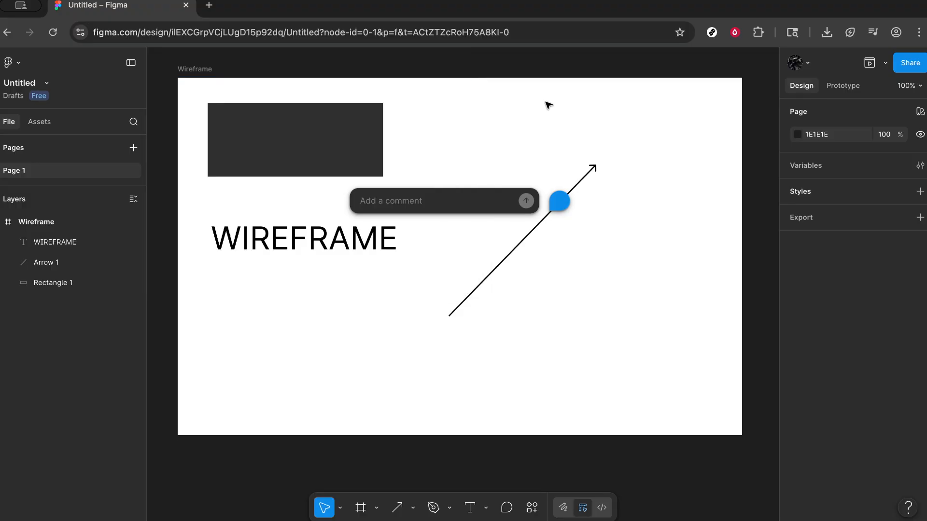
Look over the file's sharing options, including the copyable link, and return to the canvas
{"action": "left_click", "coordinate": [904, 69]}
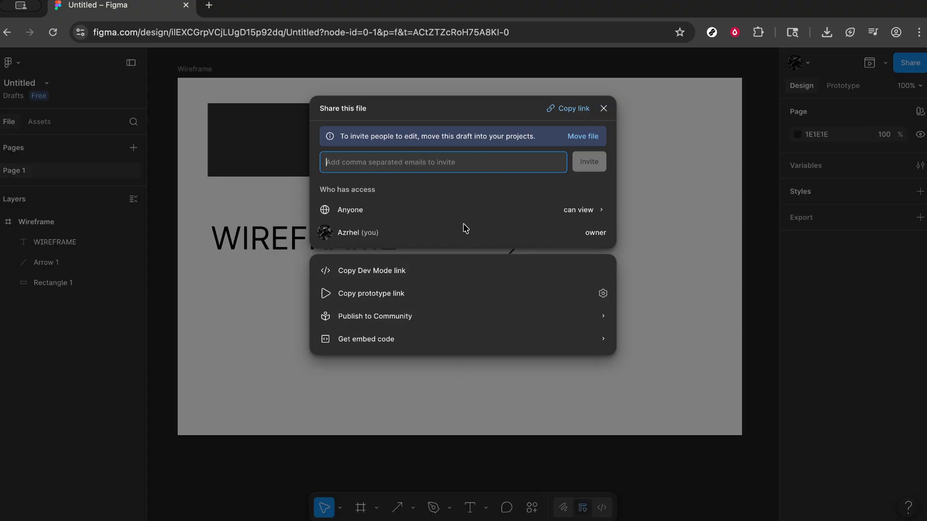
{"action": "left_click", "coordinate": [559, 111]}
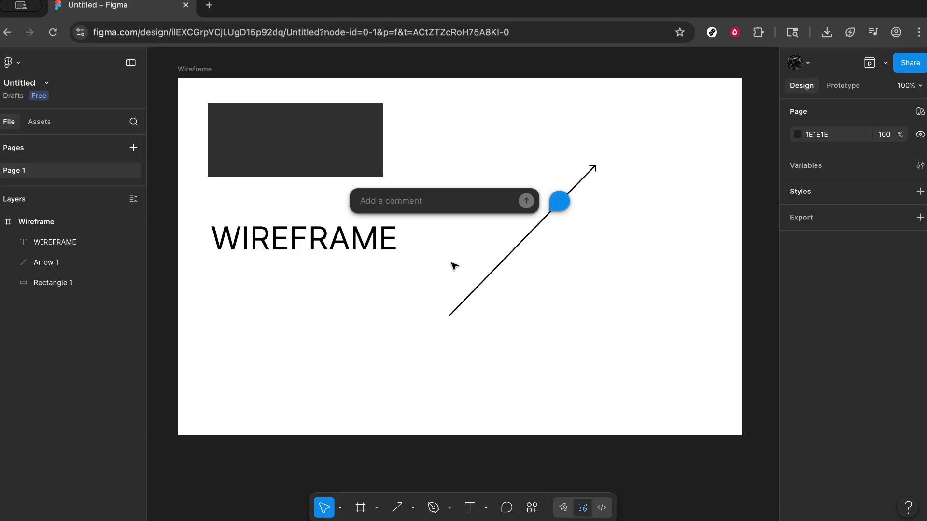
Discard the empty comment draft on the arrow
{"action": "scroll", "coordinate": [453, 265], "scroll_direction": "down", "scroll_amount": 5}
{"action": "scroll", "coordinate": [454, 265], "scroll_direction": "up", "scroll_amount": 5}
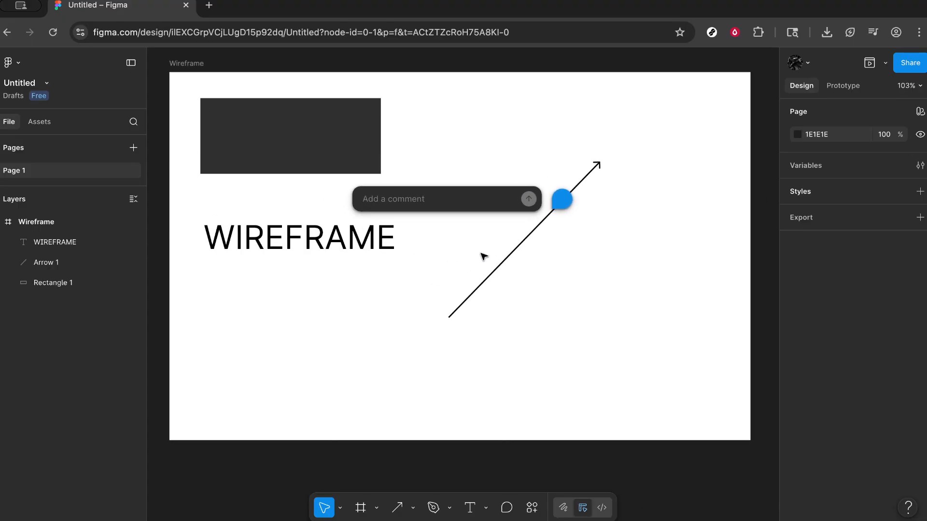
{"action": "key", "text": "Escape"}
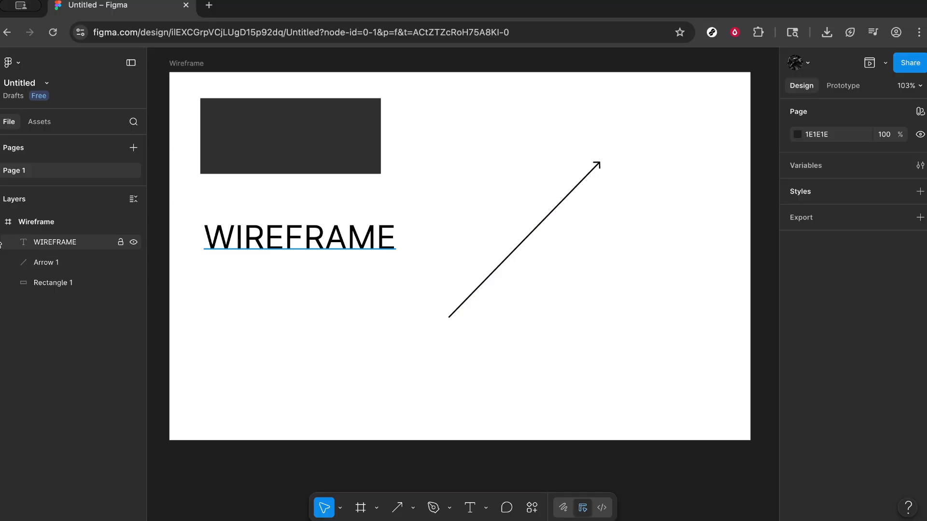
Add an export setting to the whole Wireframe frame, look over the available file formats and keep PNG at 1x
{"action": "left_click", "coordinate": [29, 222]}
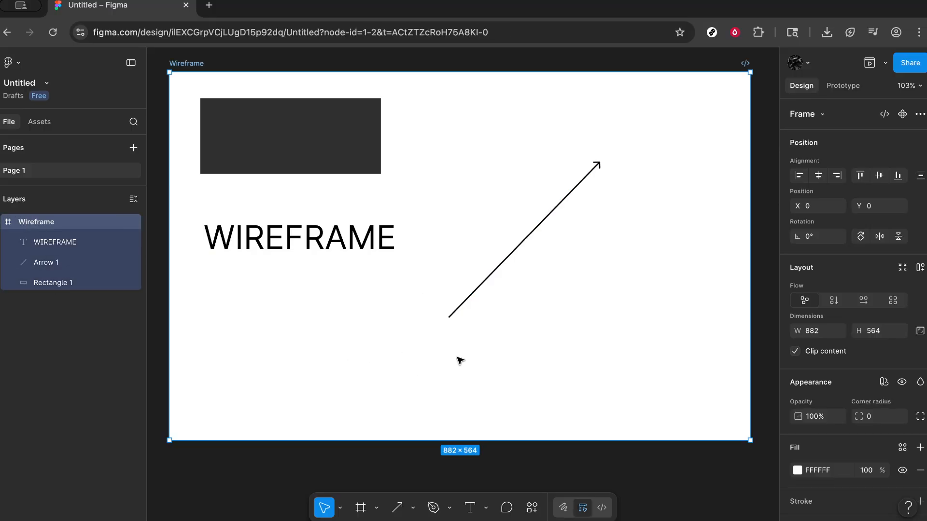
{"action": "left_click", "coordinate": [358, 351]}
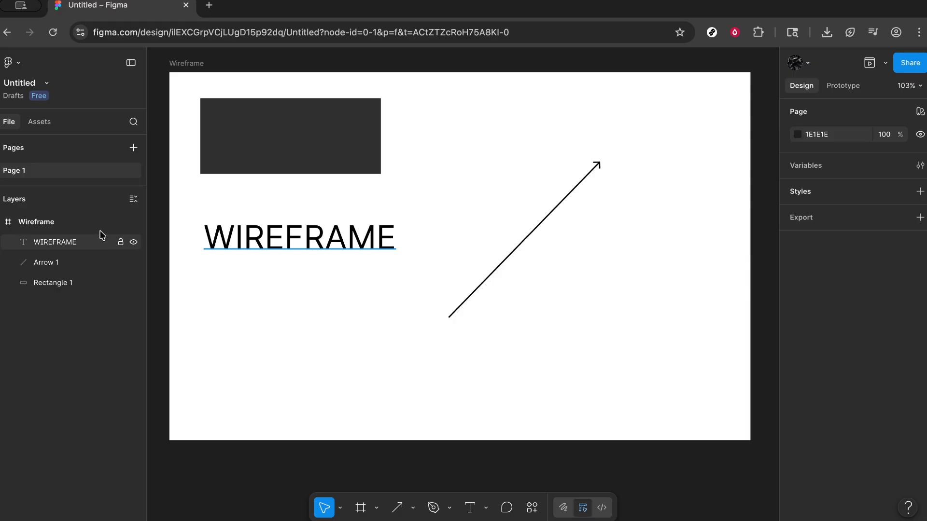
{"action": "left_click", "coordinate": [75, 222]}
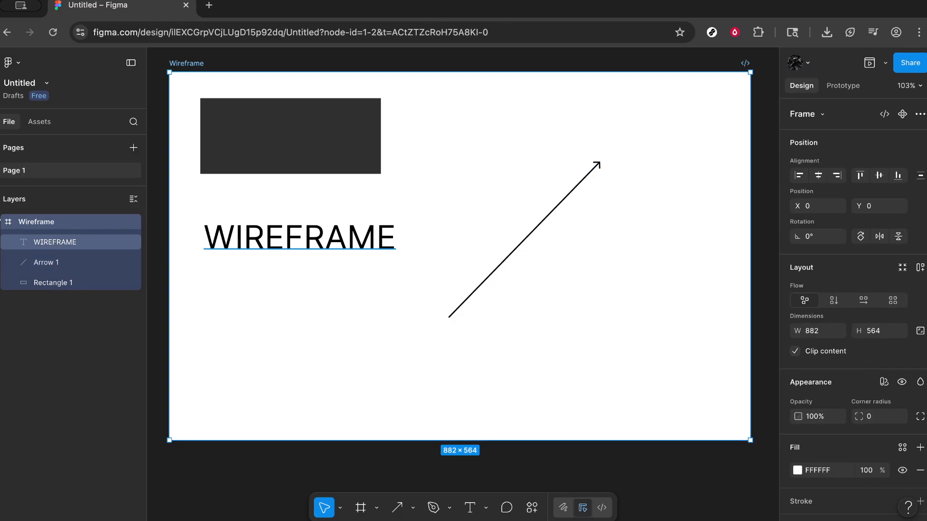
{"action": "scroll", "coordinate": [887, 329], "scroll_direction": "down", "scroll_amount": 4}
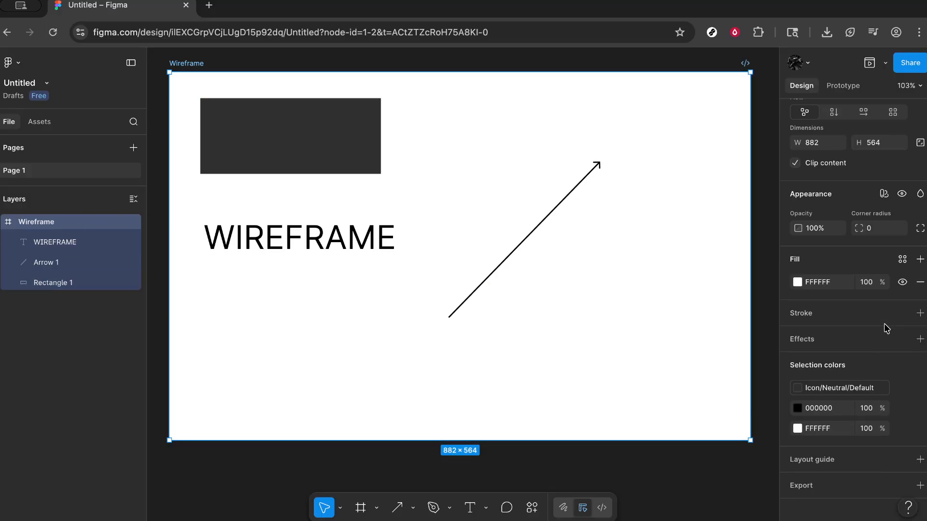
{"action": "left_click", "coordinate": [826, 485]}
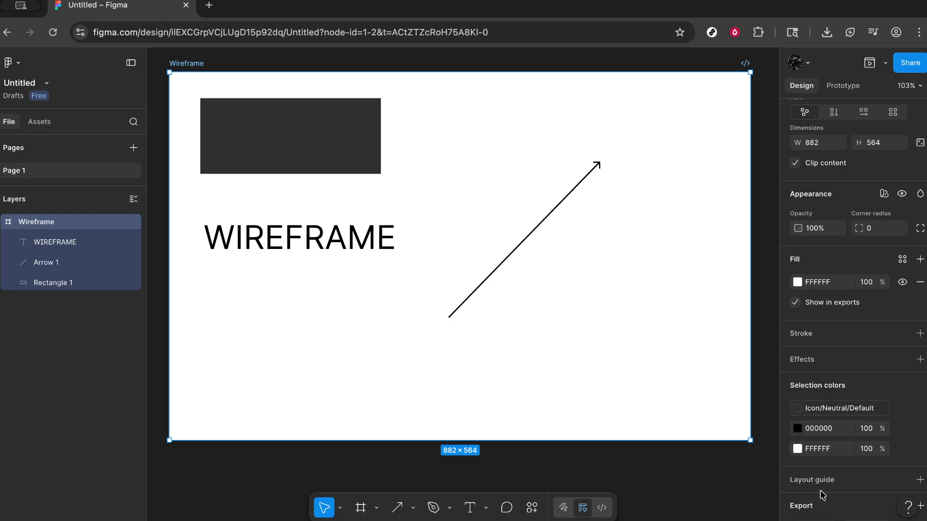
{"action": "scroll", "coordinate": [821, 490], "scroll_direction": "down", "scroll_amount": 2}
{"action": "left_click", "coordinate": [872, 440]}
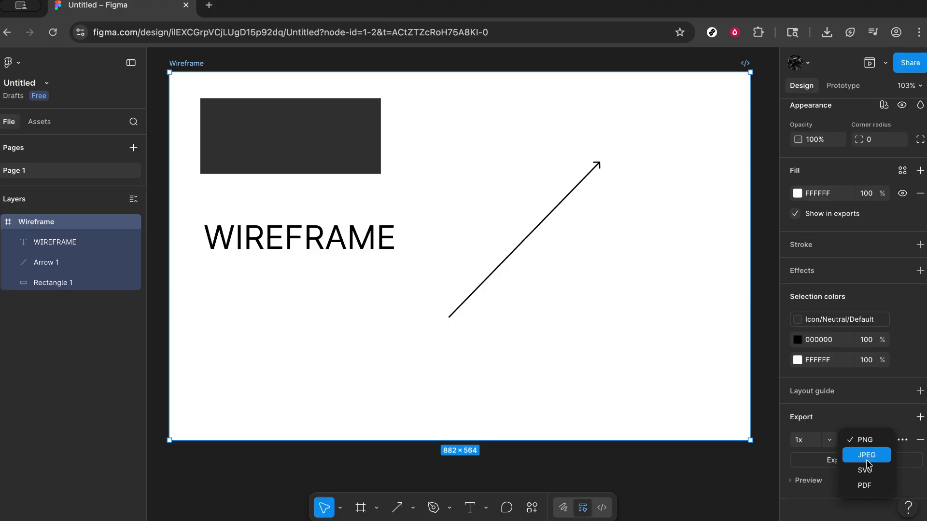
{"action": "left_click", "coordinate": [859, 410]}
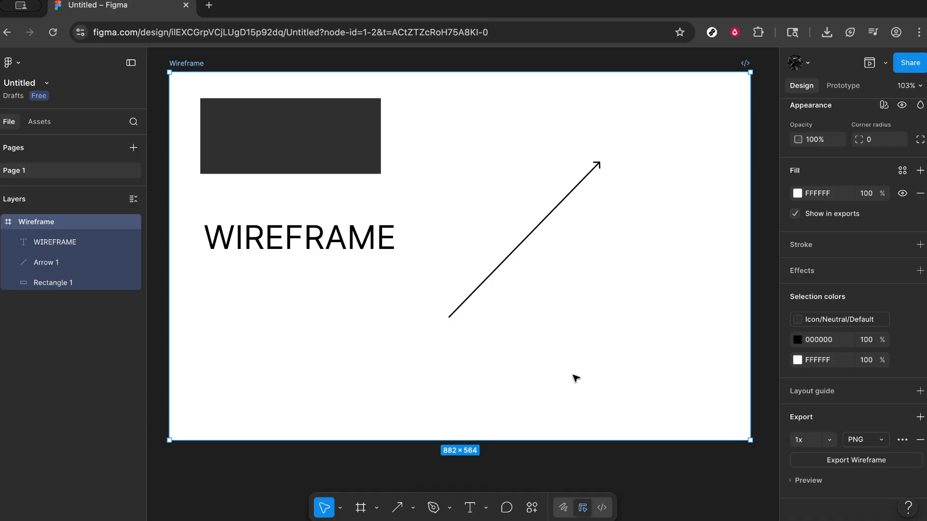
{"action": "scroll", "coordinate": [575, 376], "scroll_direction": "down", "scroll_amount": 3}
{"action": "scroll", "coordinate": [576, 377], "scroll_direction": "up", "scroll_amount": 1}
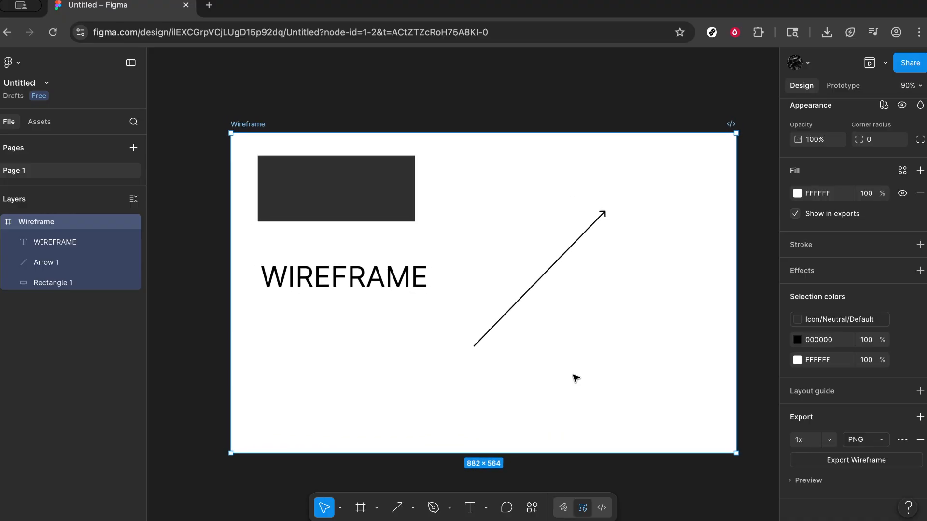